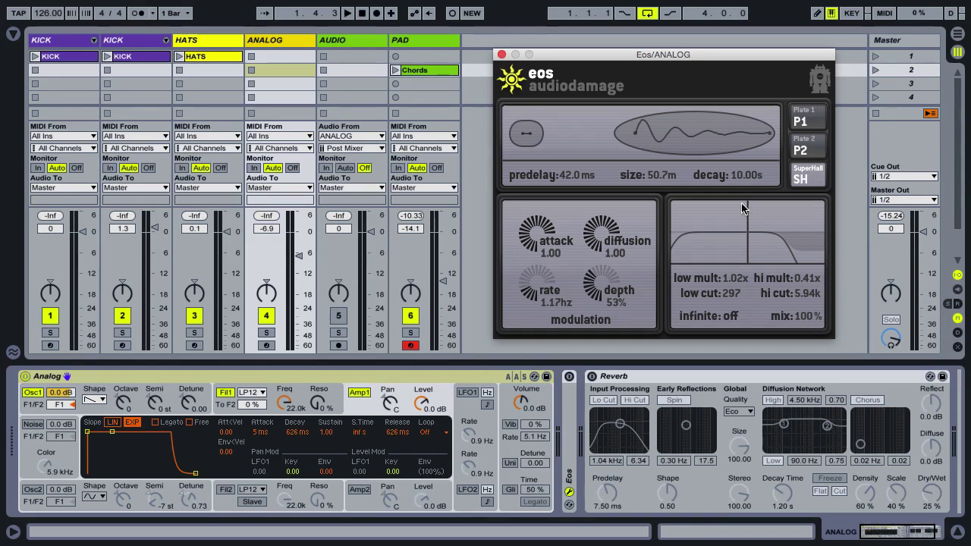
Audition the kick and hats of scene 1, and stop them by launching the empty scene 3.
left_click(876, 57)
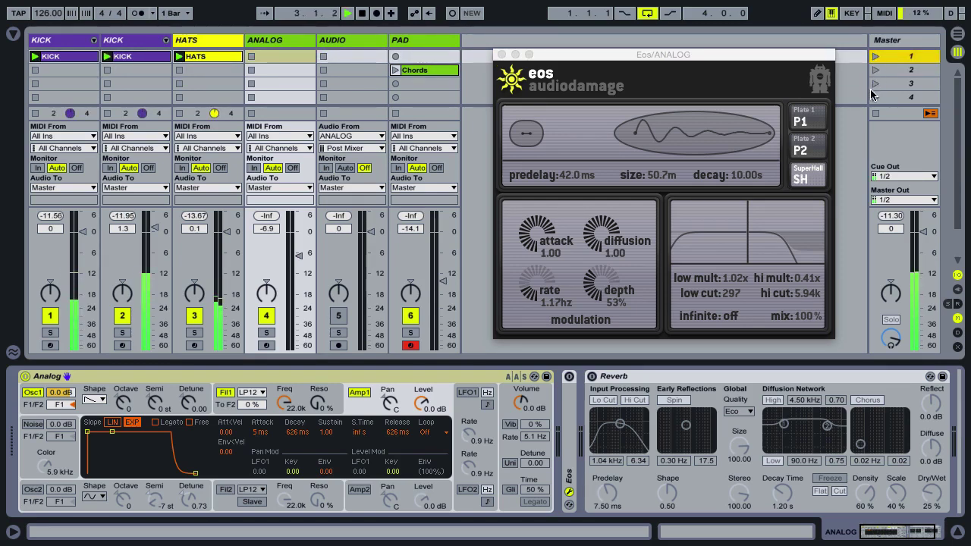
left_click(876, 84)
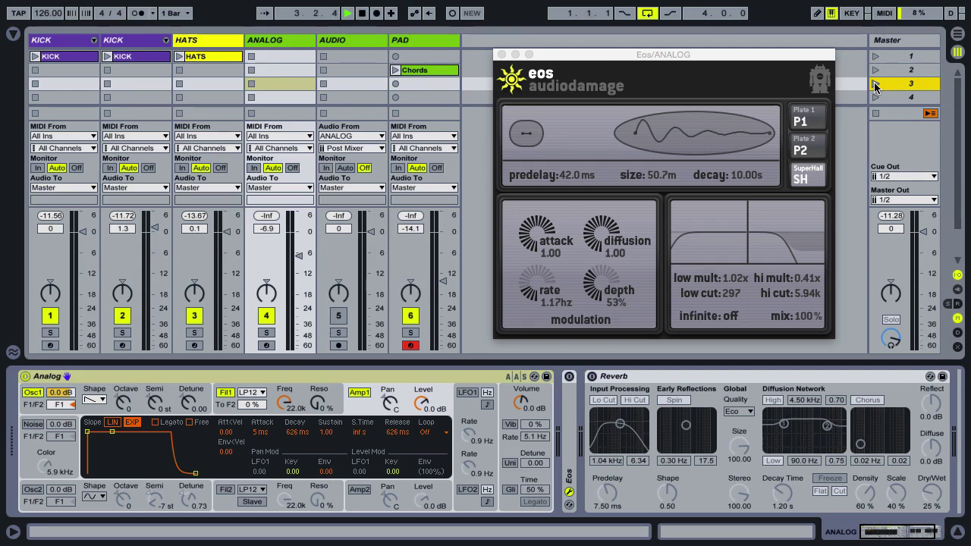
Arm the ANALOG track for recording and switch on its Eos reverb, shifting the plug-in window slightly aside.
left_click(266, 346)
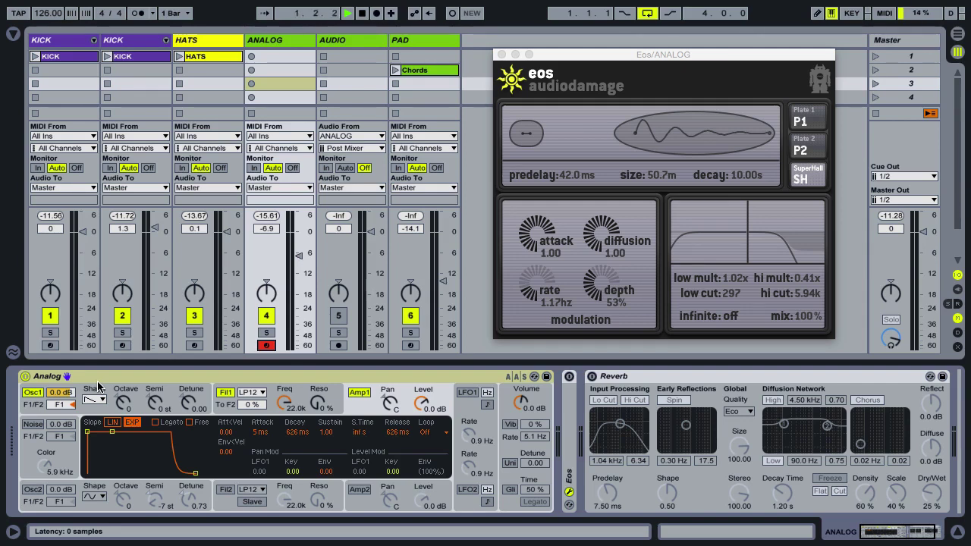
left_click_drag(655, 55, 627, 56)
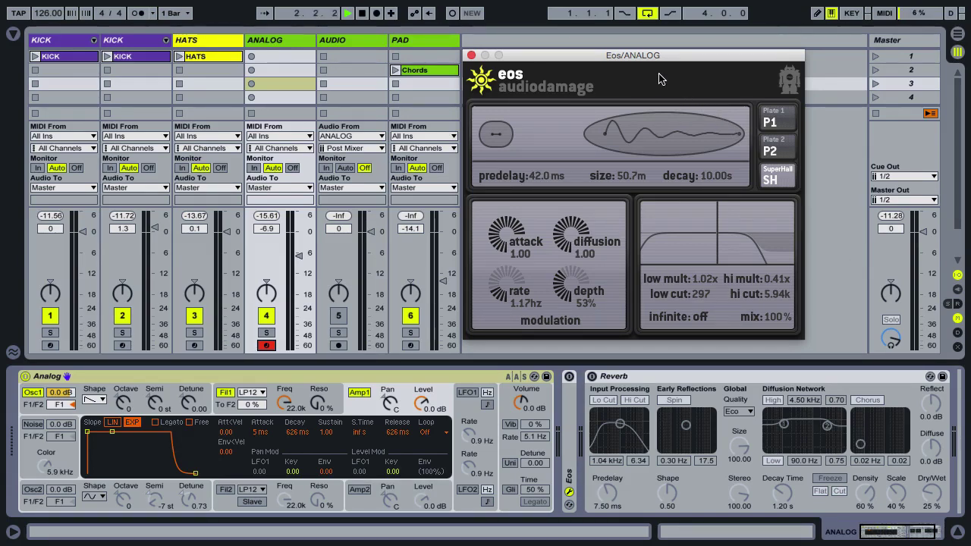
left_click(570, 379)
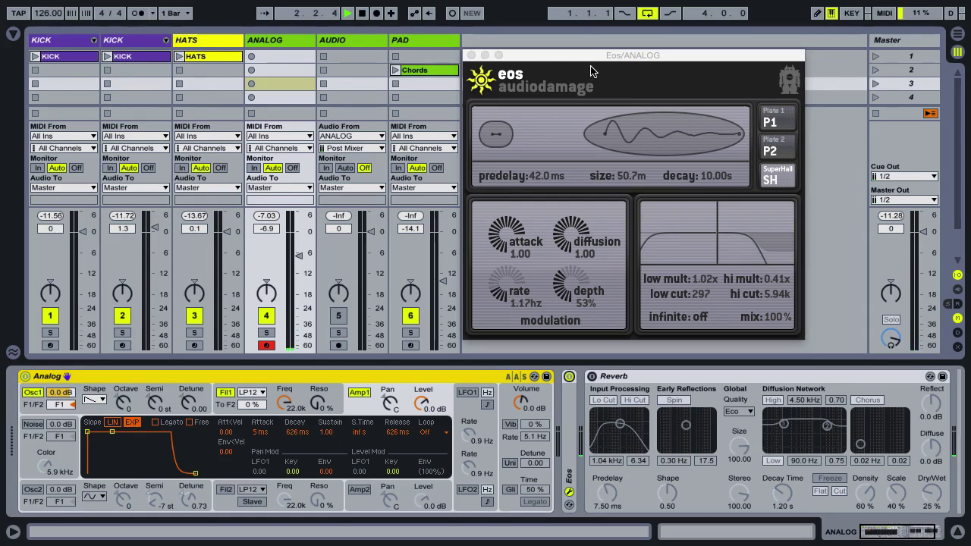
Look over the devices on the ANALOG, AUDIO and PAD tracks.
left_click(265, 43)
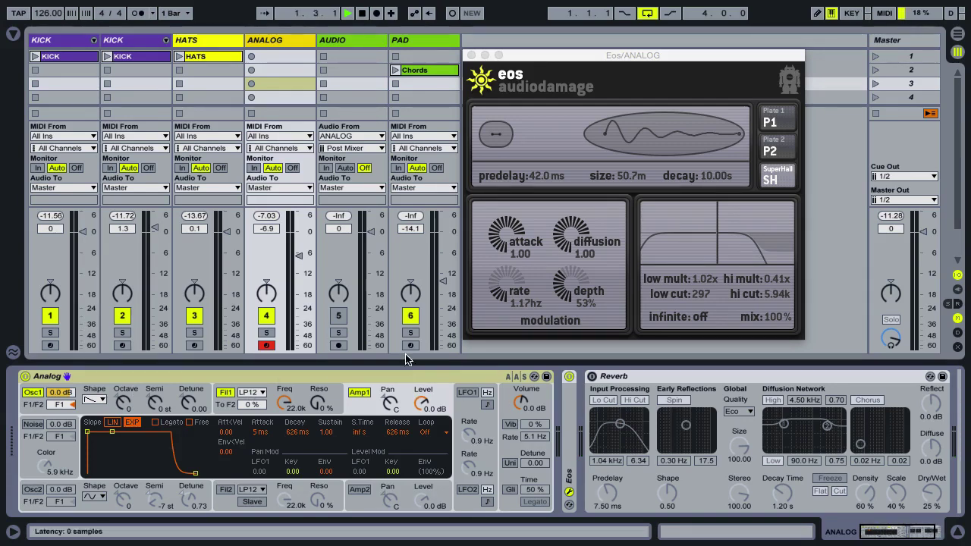
left_click(369, 44)
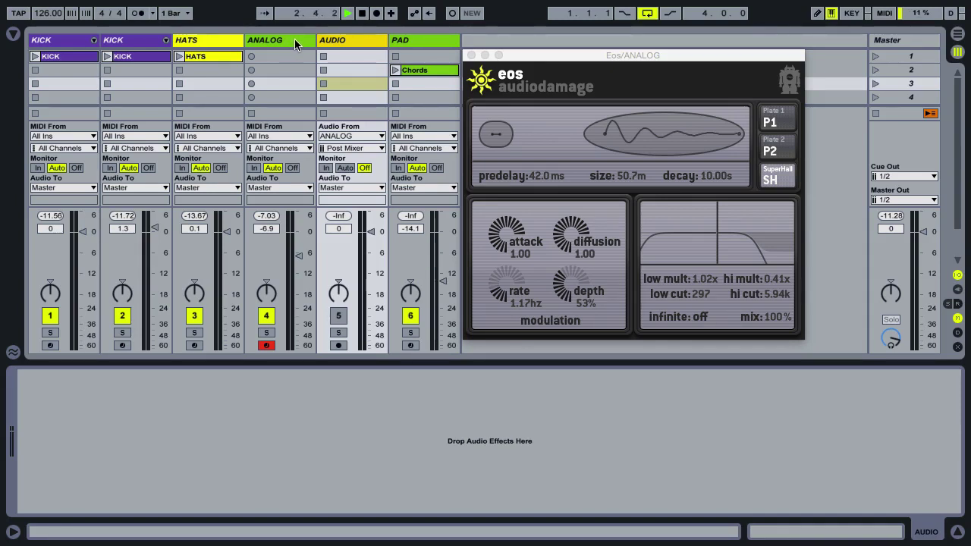
left_click(416, 42)
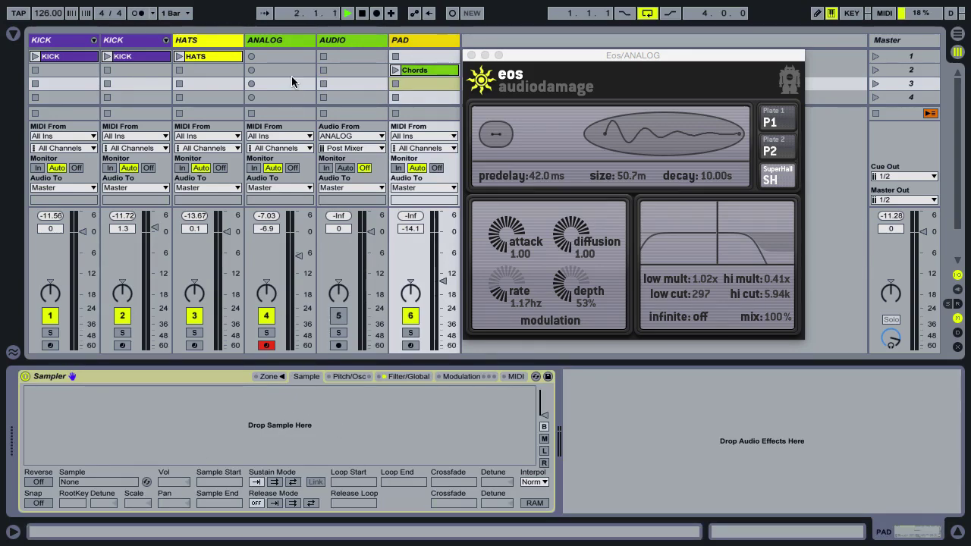
left_click(304, 41)
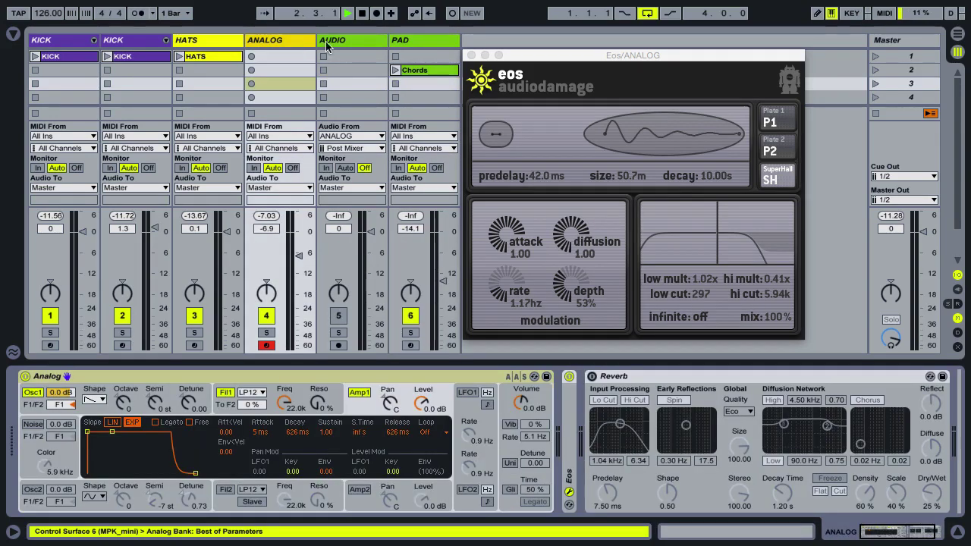
Arm the AUDIO track together with the ANALOG track, leaving ANALOG selected for playing.
right_click(339, 346)
left_click(340, 347)
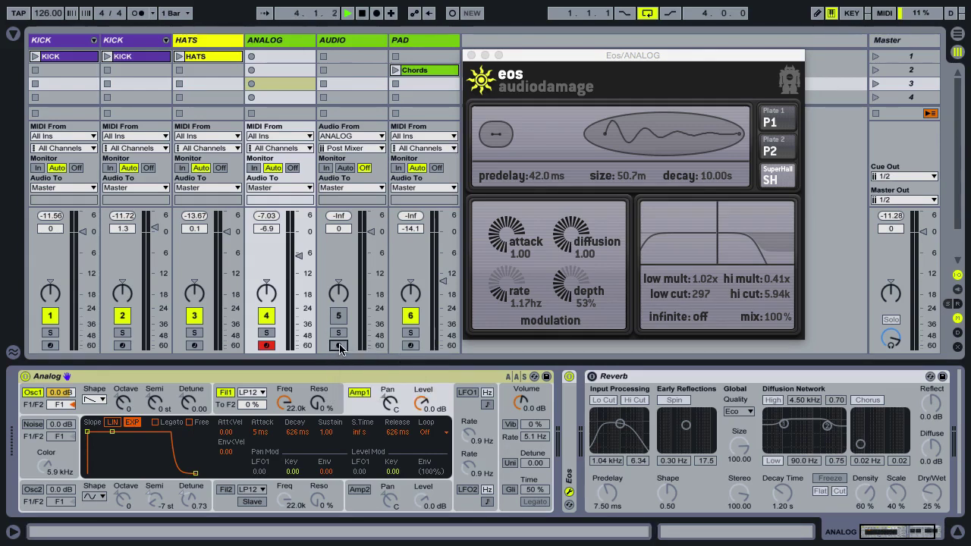
left_click(339, 346)
left_click(270, 41)
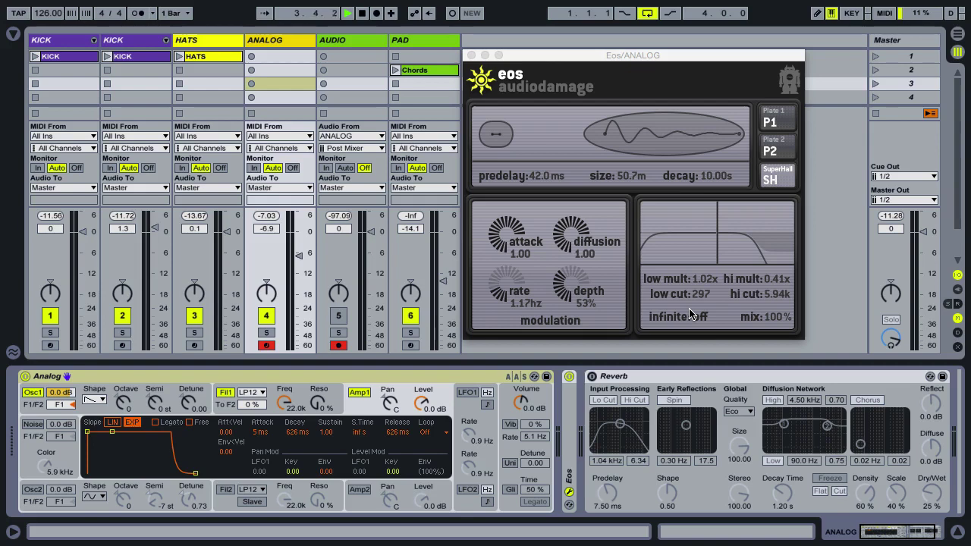
Start recording ANALOG's output into the first clip slot of the AUDIO track and set the Eos reverb's infinite option to on.
left_click(324, 55)
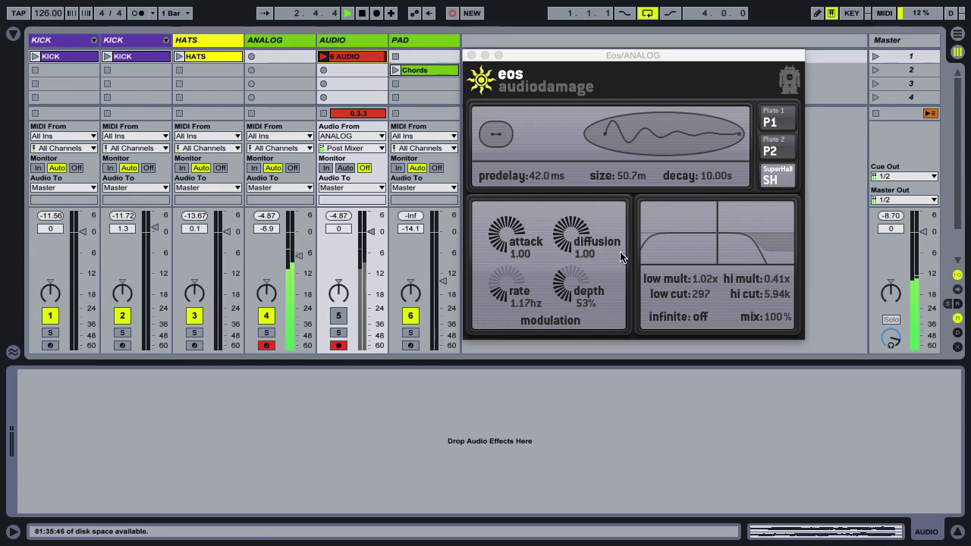
left_click(699, 318)
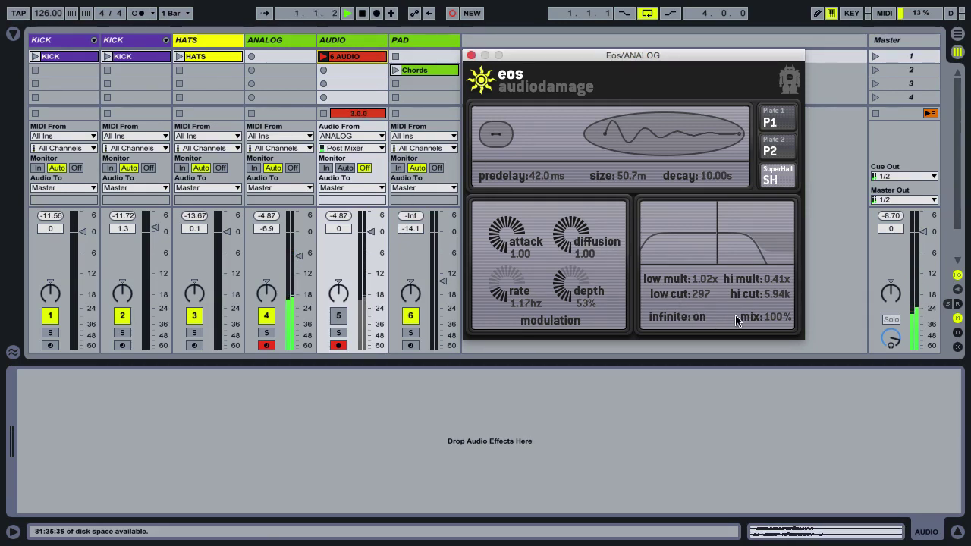
Check the waveform of the clip being recorded, then end the recording on the AUDIO track and stop playback.
left_click(345, 57)
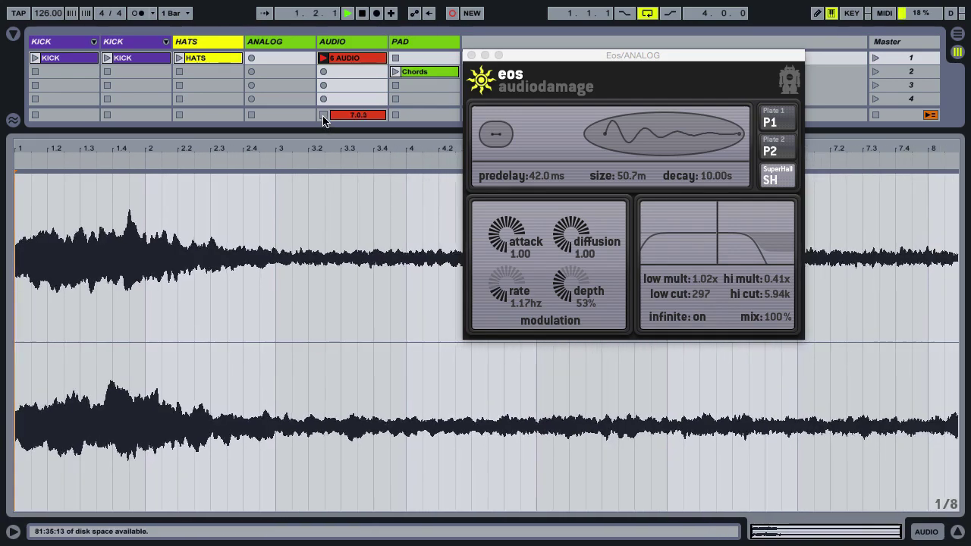
key("alt+super+l")
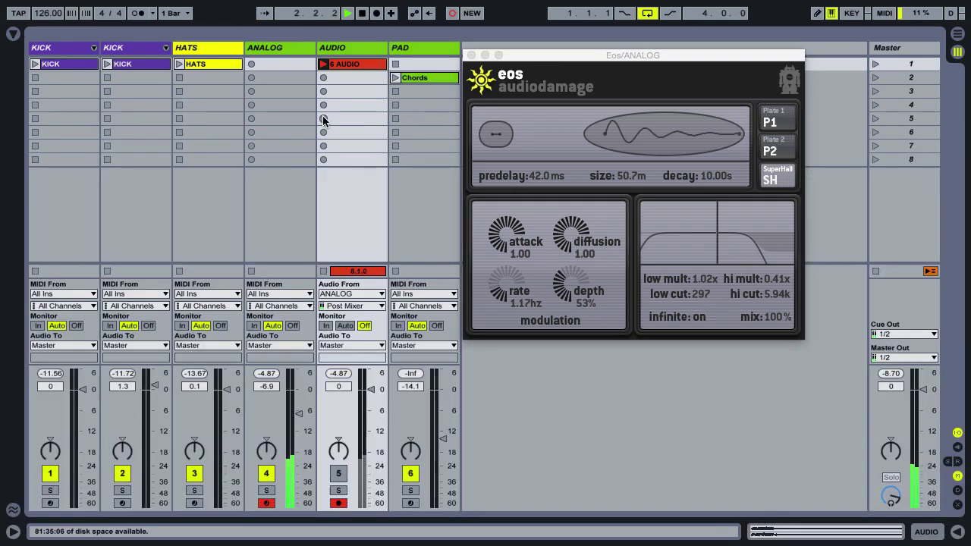
key("alt+super+l")
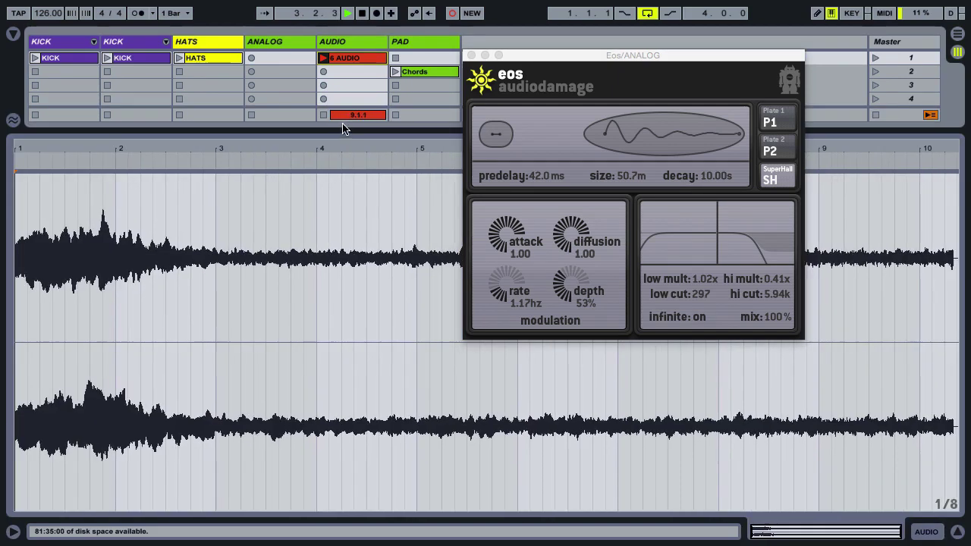
left_click(323, 115)
key("alt+super+l")
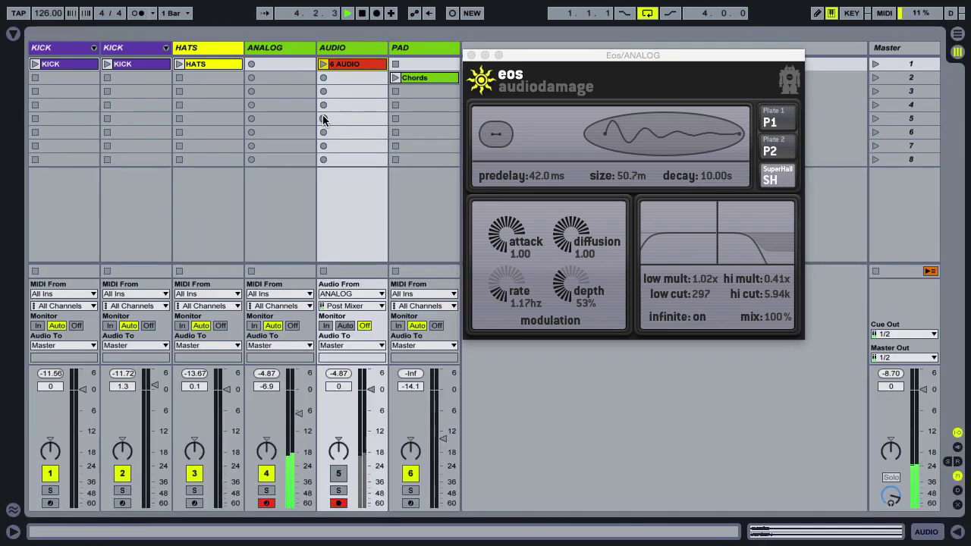
key("space")
Switch off the Eos reverb on the ANALOG track to silence the frozen tail.
left_click(269, 48)
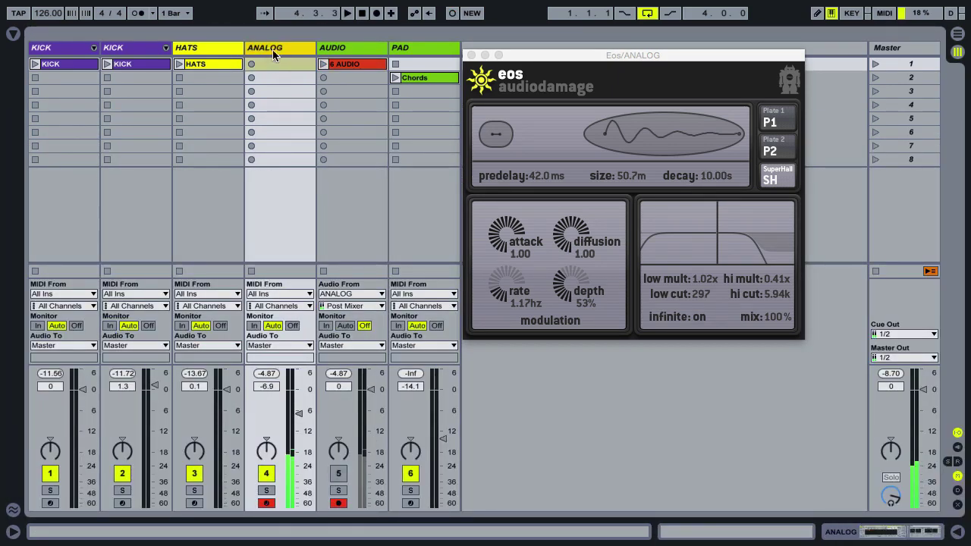
key("alt+super+l")
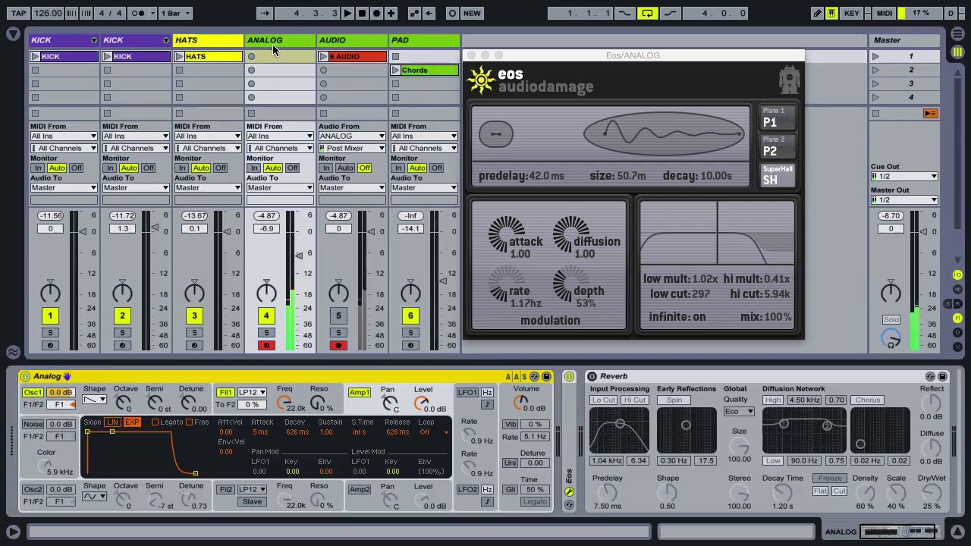
left_click(569, 376)
Close the Eos window and set the recorded AUDIO clip's start and loop position to 3.3.1, past the initial swell.
left_click(343, 67)
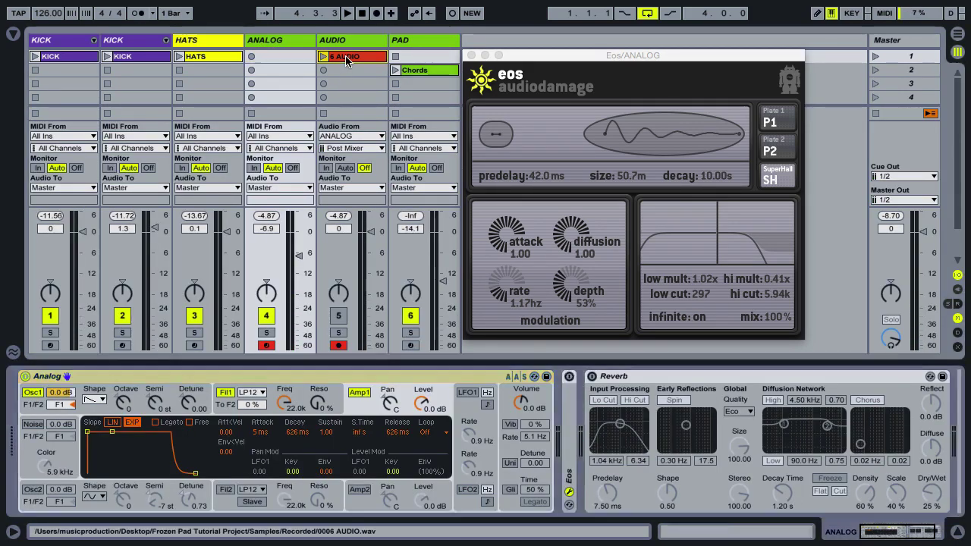
left_click(365, 57)
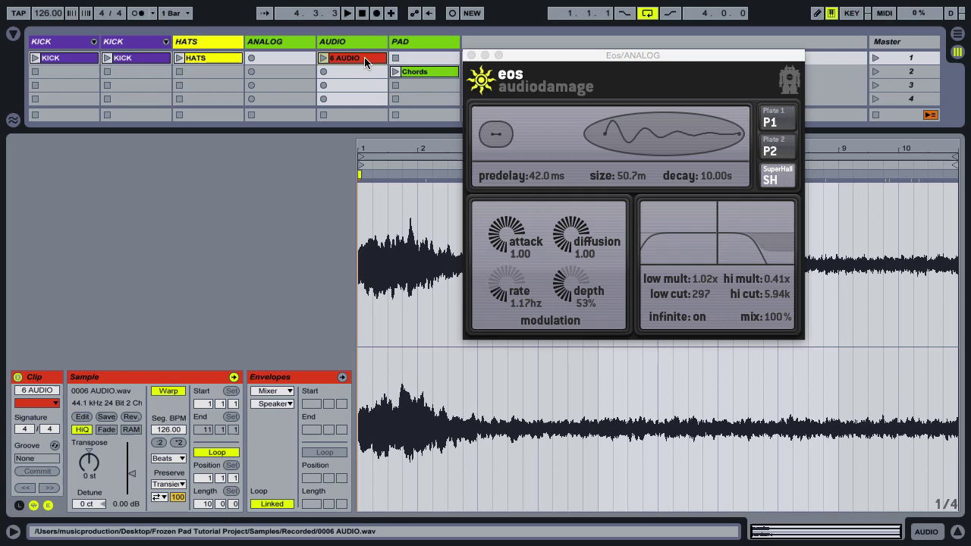
left_click(471, 56)
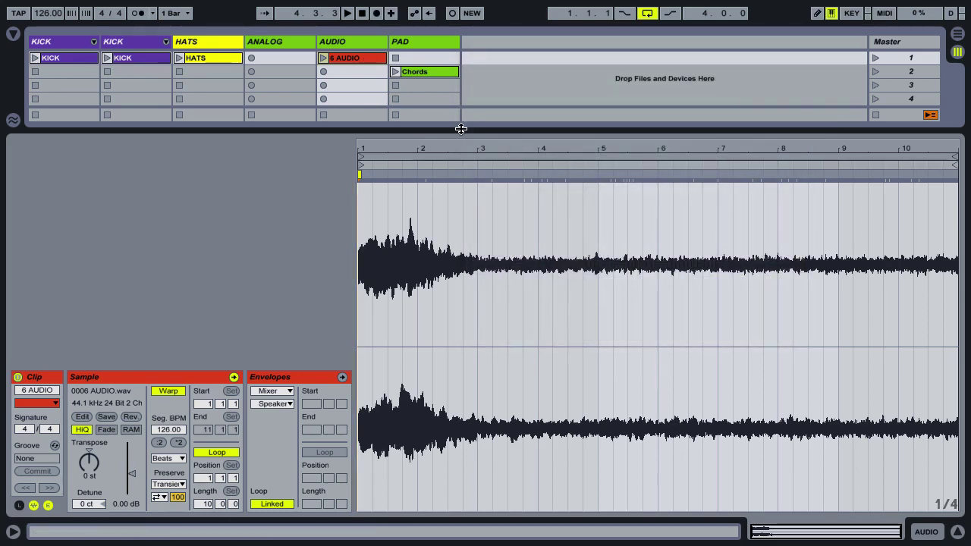
left_click_drag(460, 127, 467, 295)
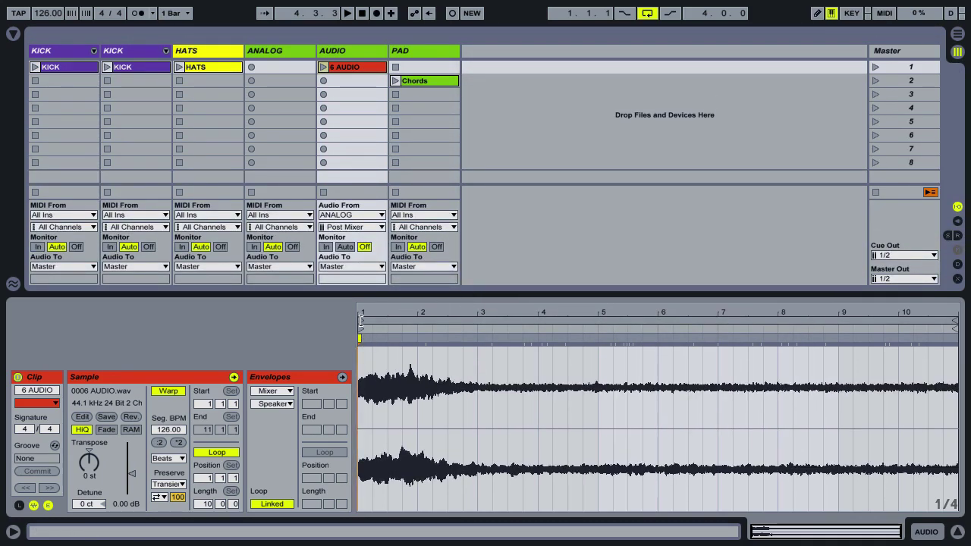
left_click(361, 320)
left_click_drag(362, 319, 508, 320)
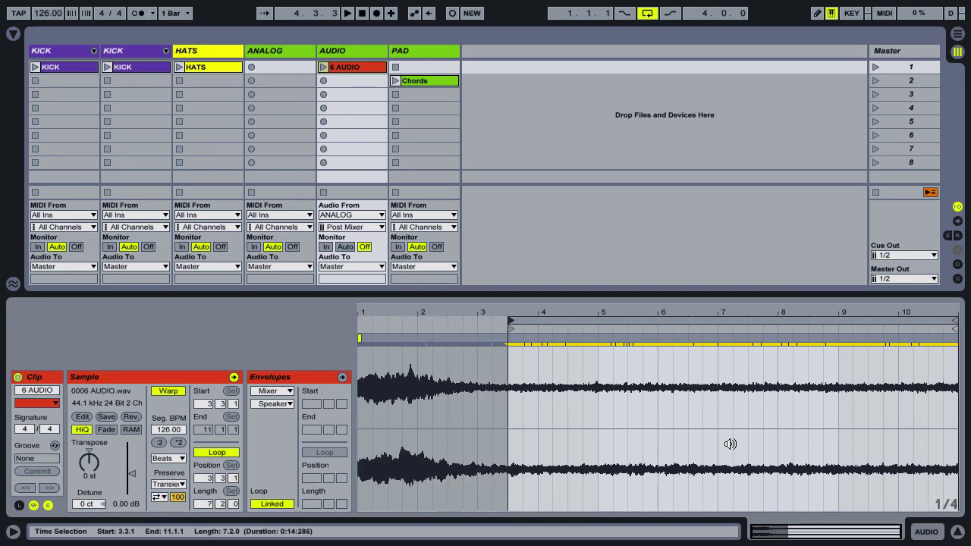
Load the recorded AUDIO clip into the PAD track's Sampler and move the sample start to about 316089.
left_click(412, 50)
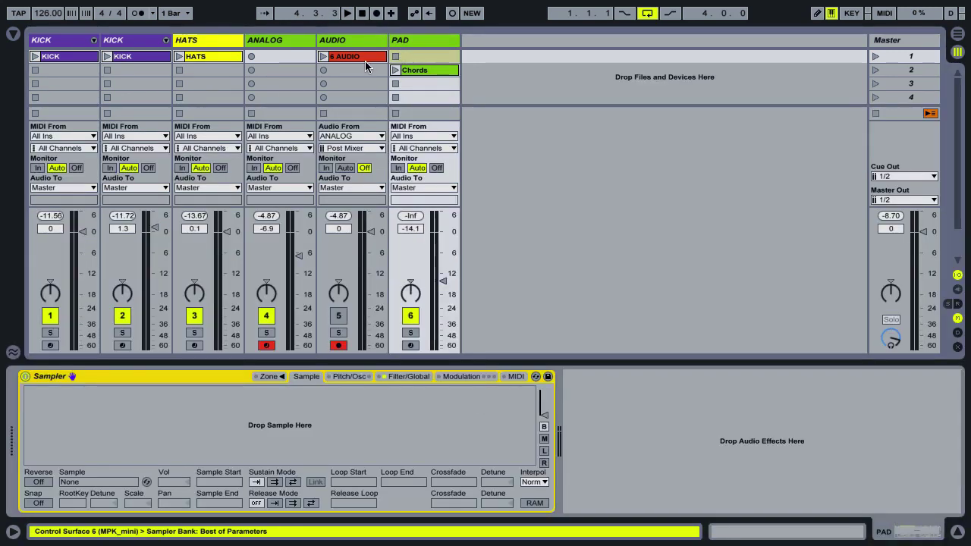
left_click_drag(356, 58, 314, 434)
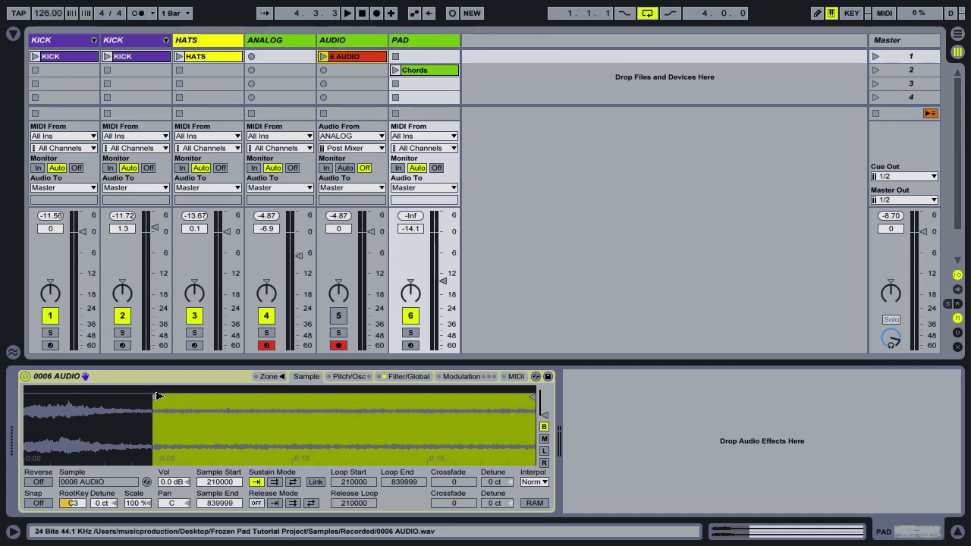
left_click_drag(159, 396, 218, 396)
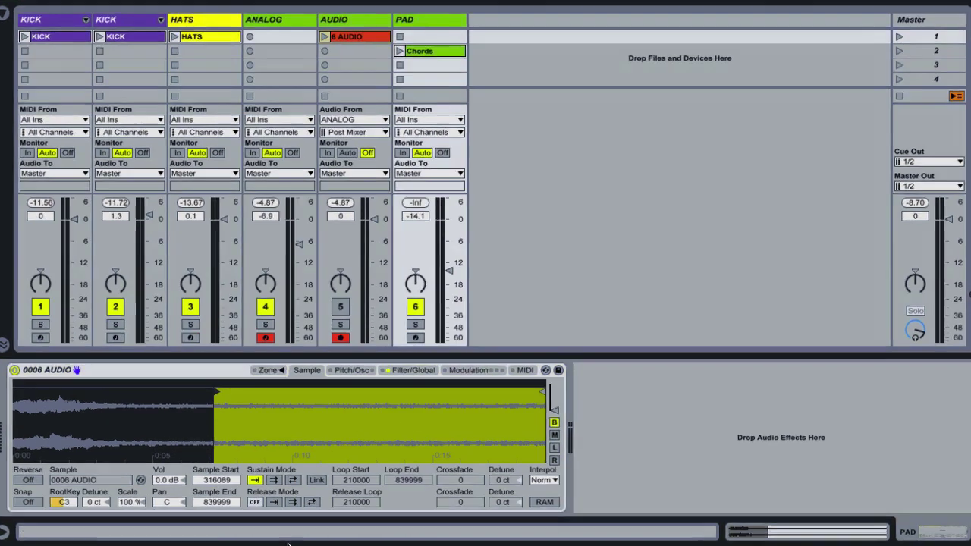
Enable Sampler's forward sustain loop with a crossfade of about 89864, loop start about 297111 and sample start about 299911.
left_click(273, 481)
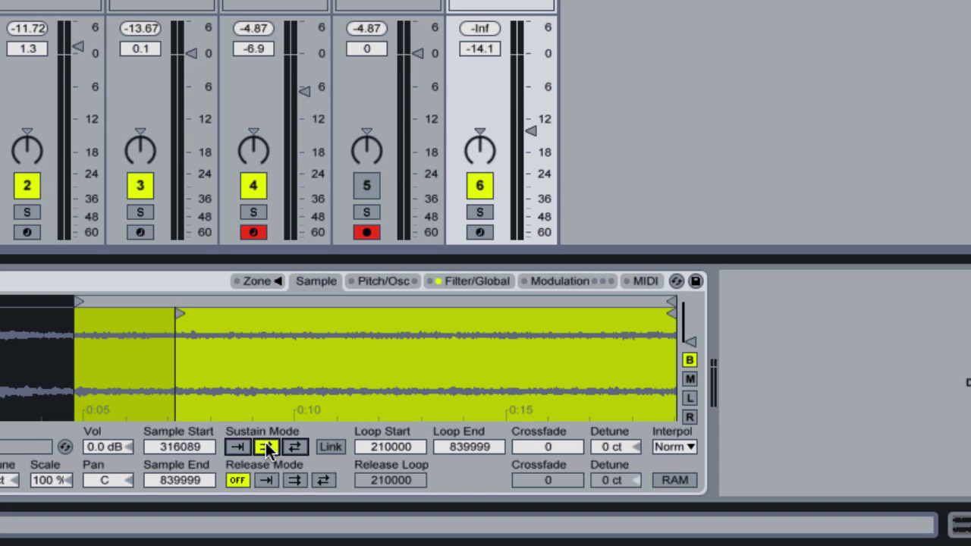
left_click_drag(548, 445, 532, 356)
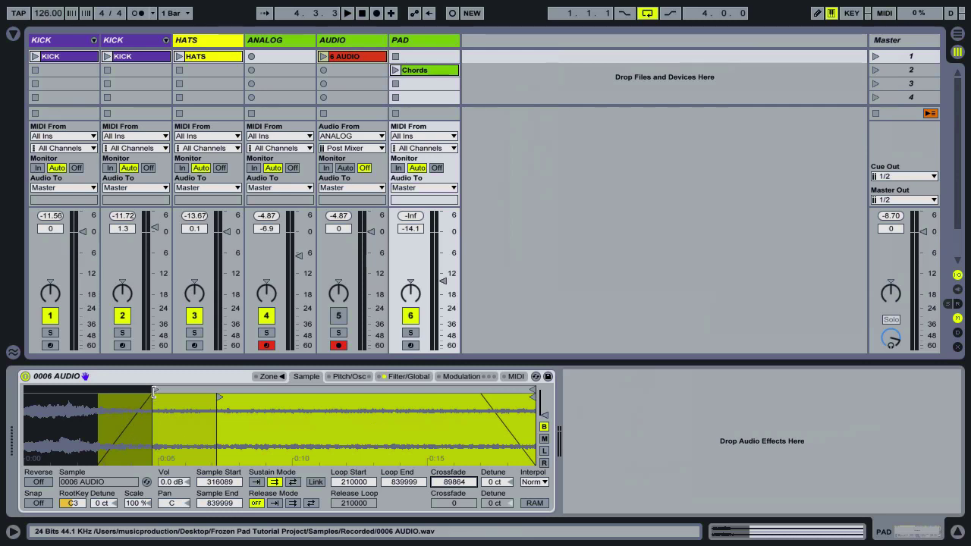
left_click_drag(153, 391, 209, 396)
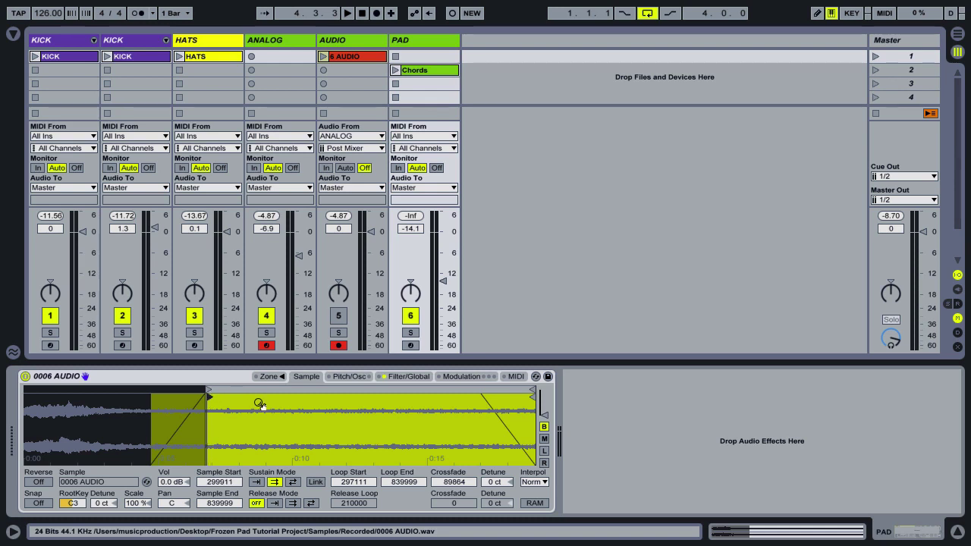
Arm the PAD track and raise Sampler's global volume to about 8.44 dB.
left_click(410, 346)
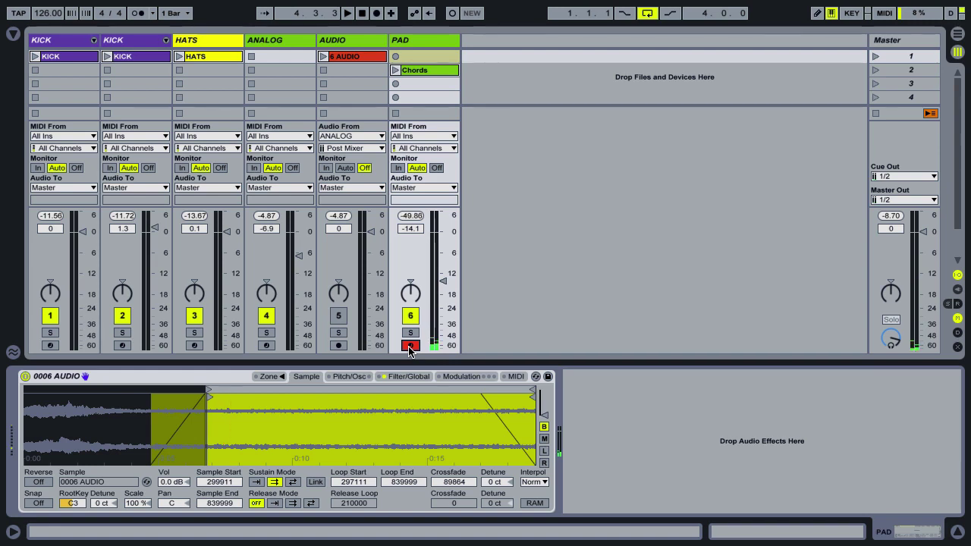
left_click(409, 376)
left_click_drag(394, 406, 392, 379)
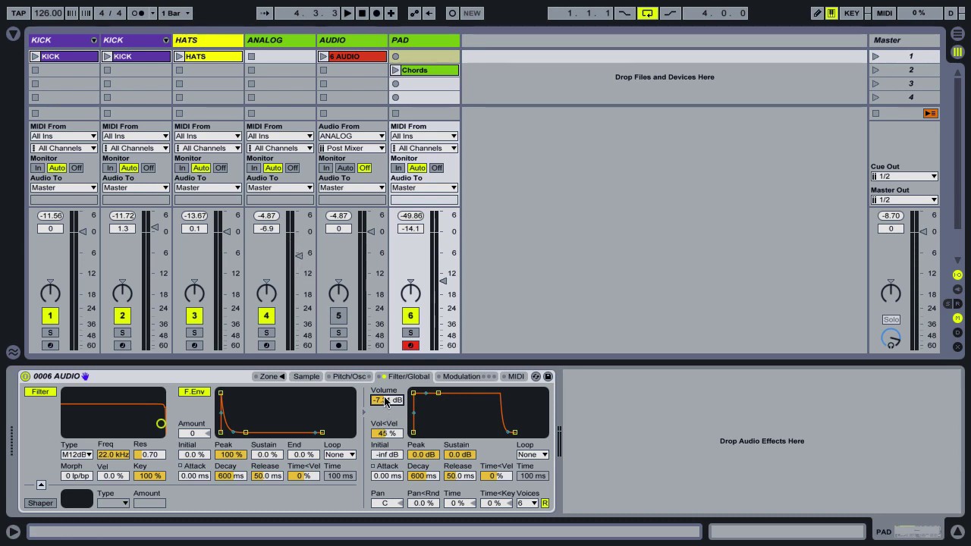
mouse_move(389, 402)
left_mouse_down()
mouse_move(385, 370)
mouse_move(393, 415)
left_mouse_up()
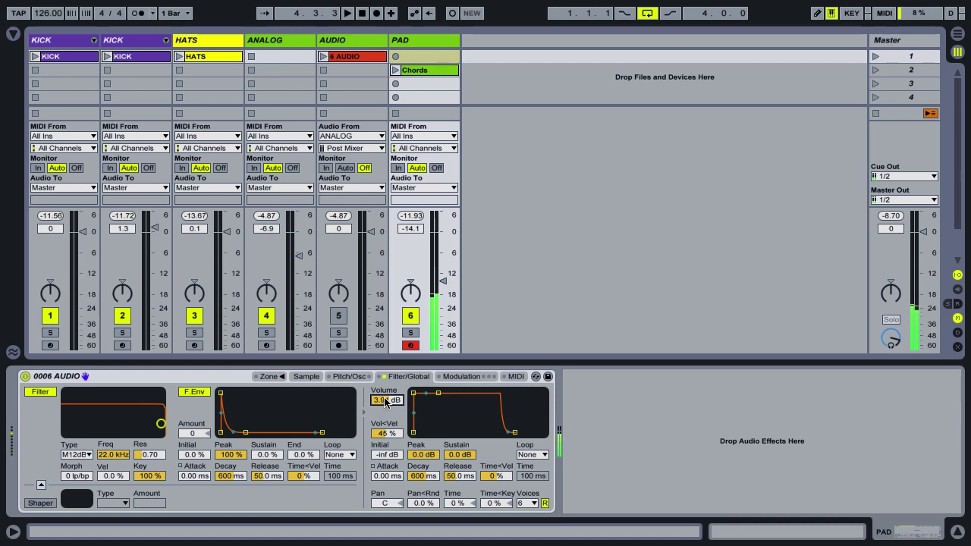
left_click_drag(389, 403, 388, 398)
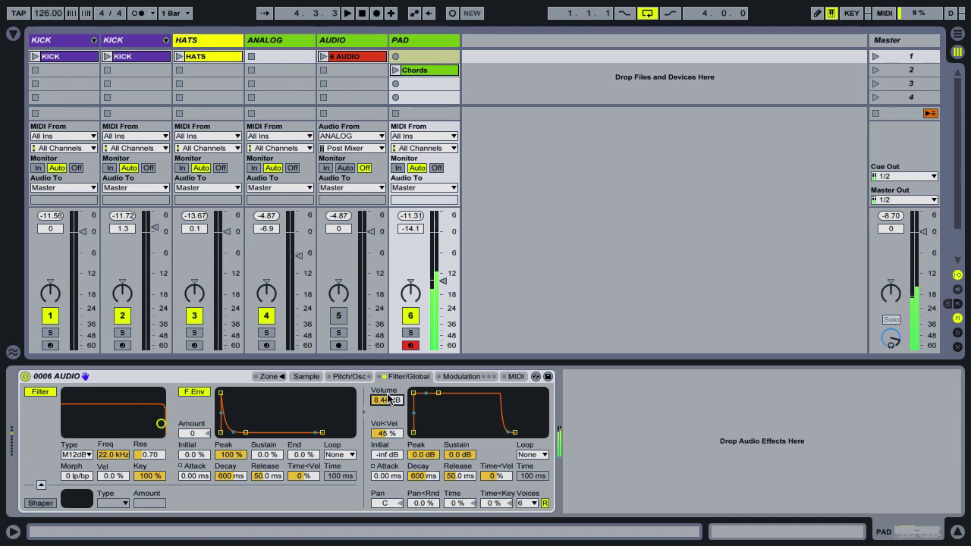
Set the attack of Sampler's volume envelope to 1.00 s and its release to 7.00 s.
left_click(380, 479)
type("1000")
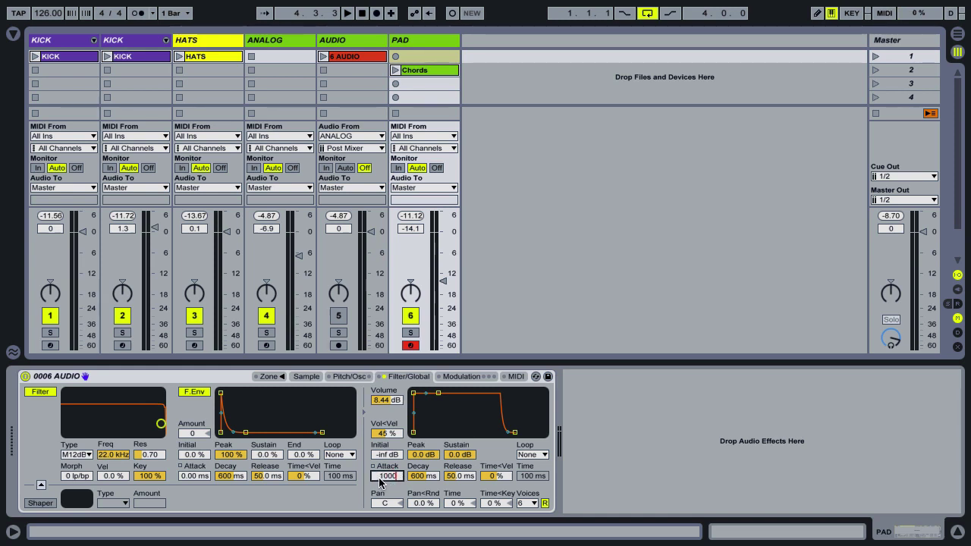
key("Return")
left_click(455, 476)
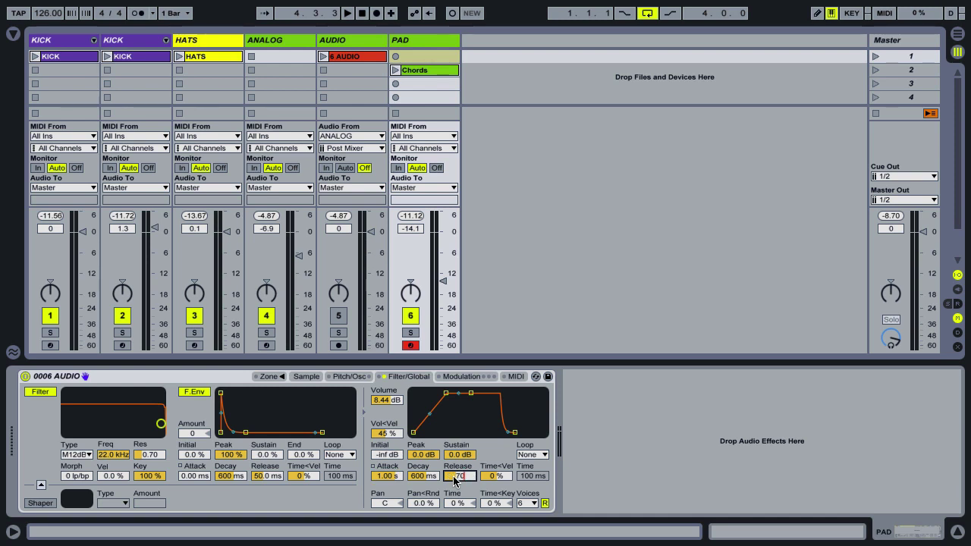
key("Return")
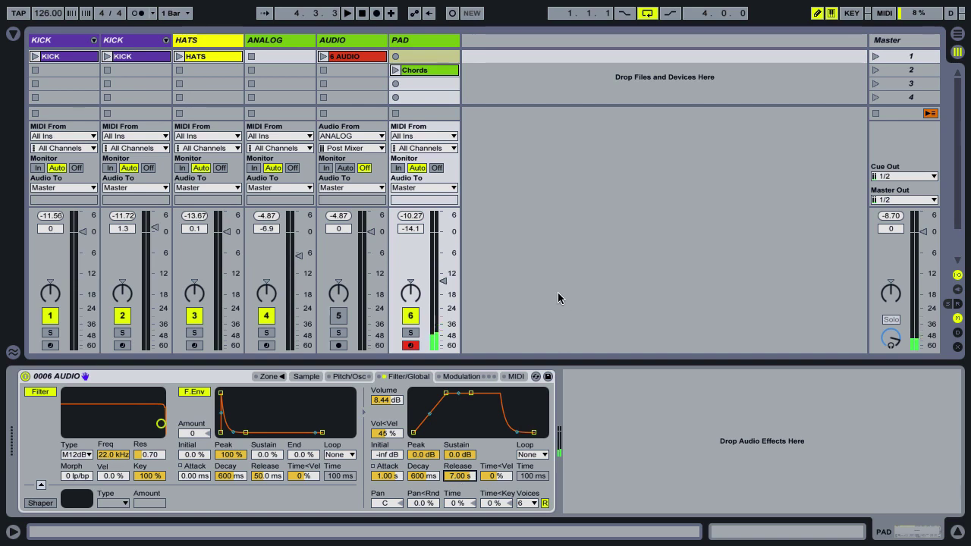
Move the PAD track's Chords clip up to scene 1 and the recorded AUDIO clip down to scene 2.
left_click(256, 40)
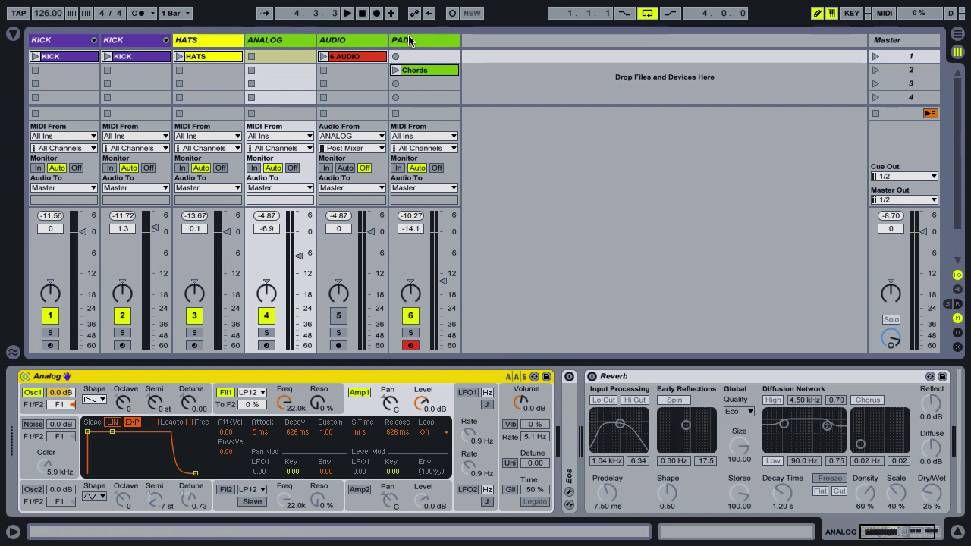
left_click_drag(412, 71, 410, 60)
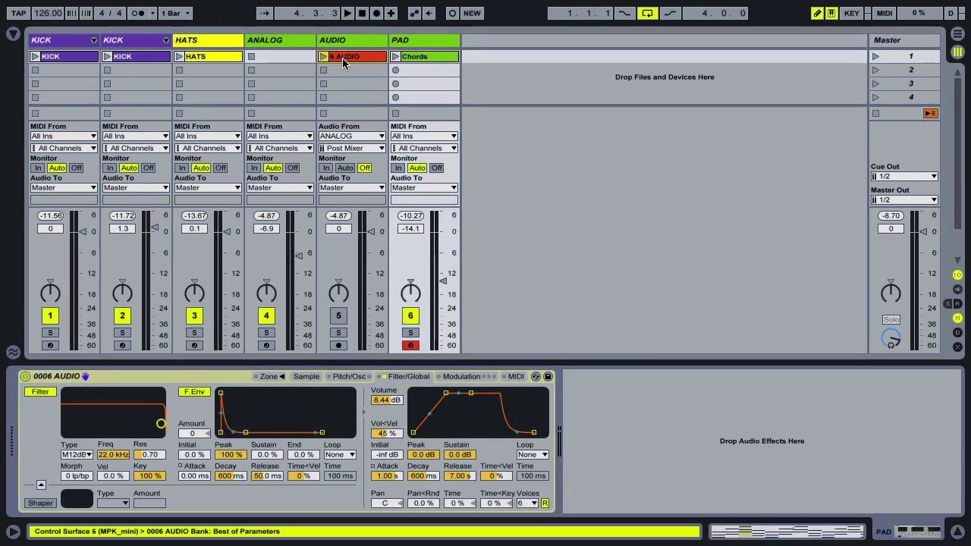
left_click_drag(343, 63, 346, 71)
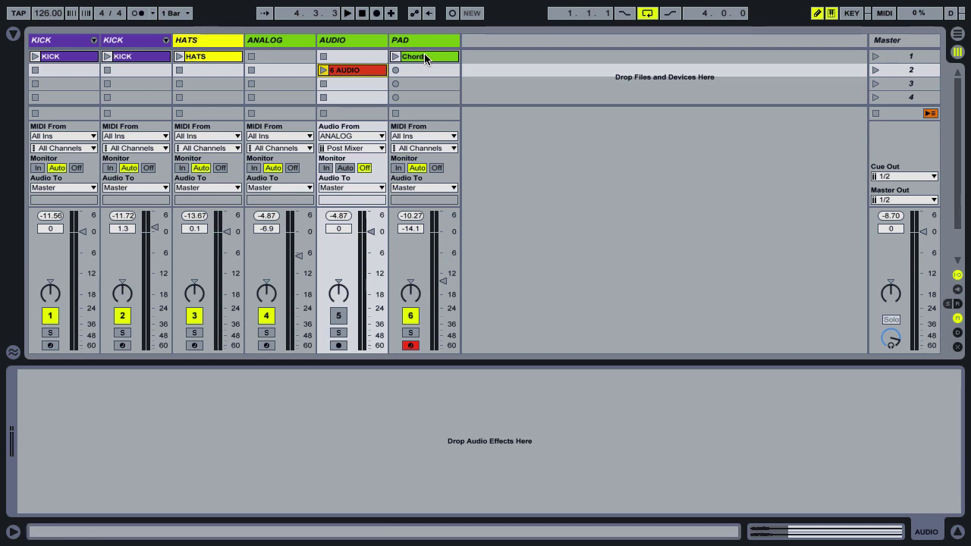
Launch scene 1 and lower the PAD track's volume to about -15.9 dB during playback.
left_click(874, 58)
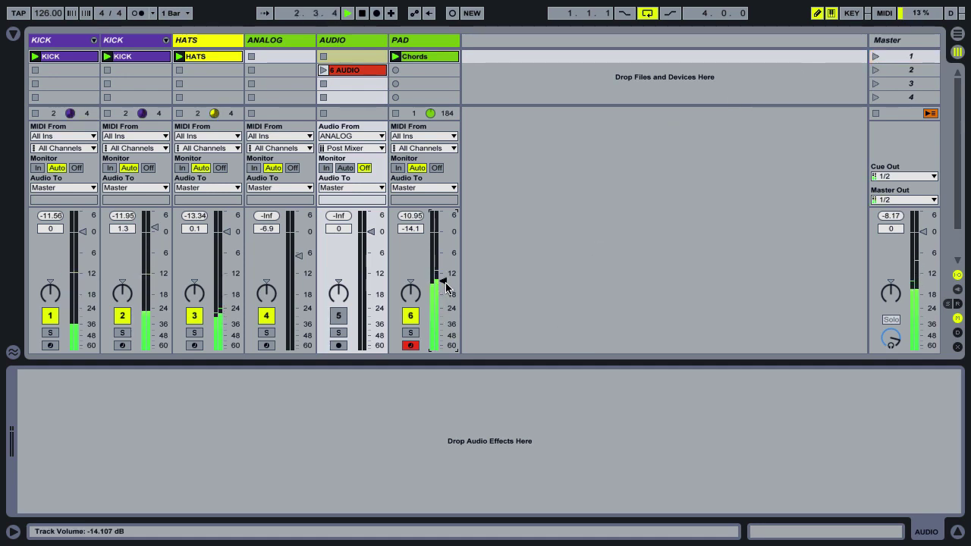
left_click_drag(442, 281, 448, 290)
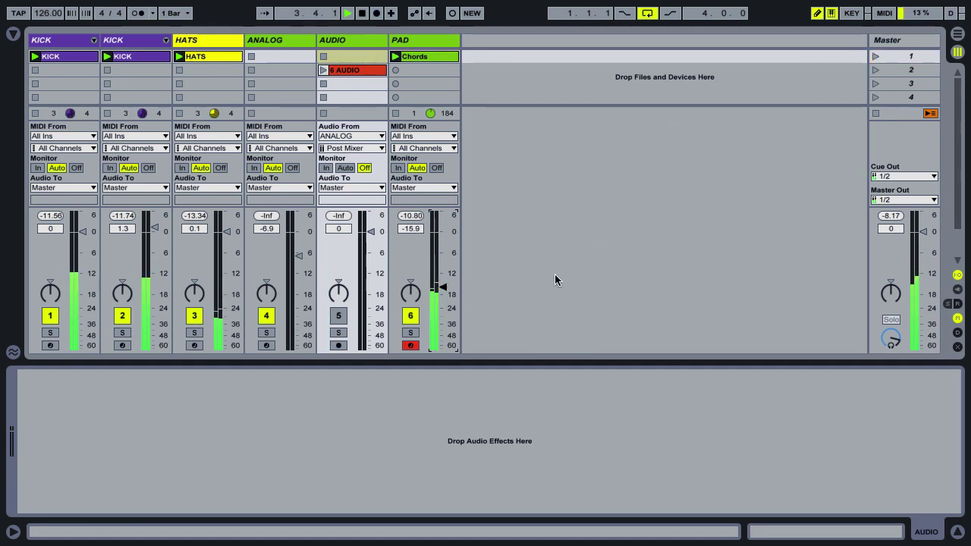